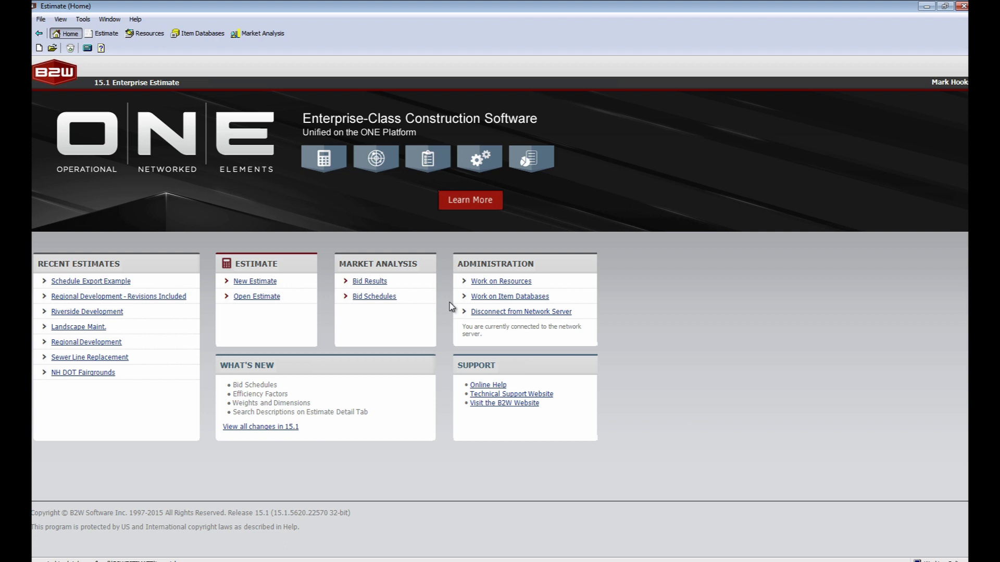
- Choose Microsoft Project XML as the export format in the Options export settings
left_click(83, 19)
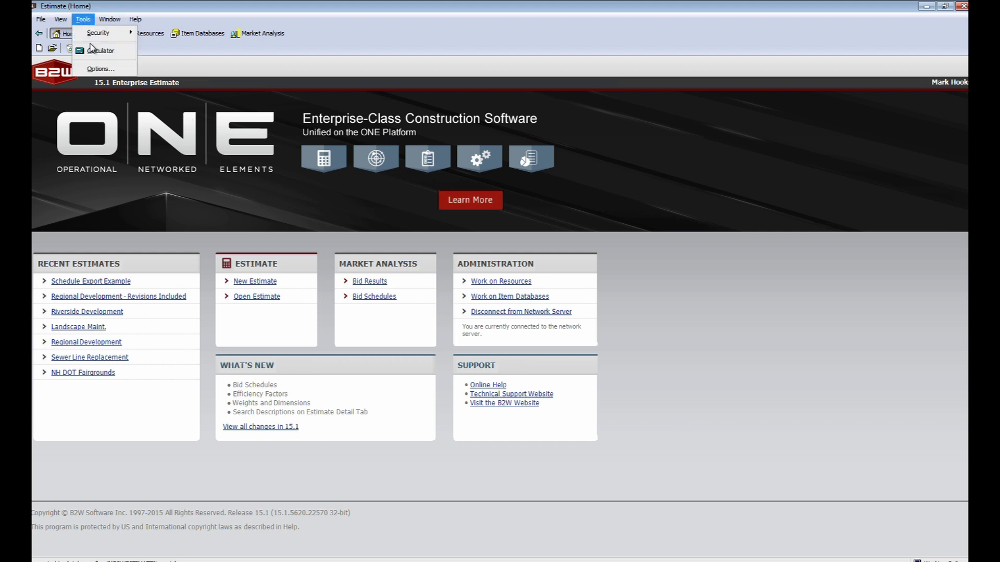
left_click(100, 69)
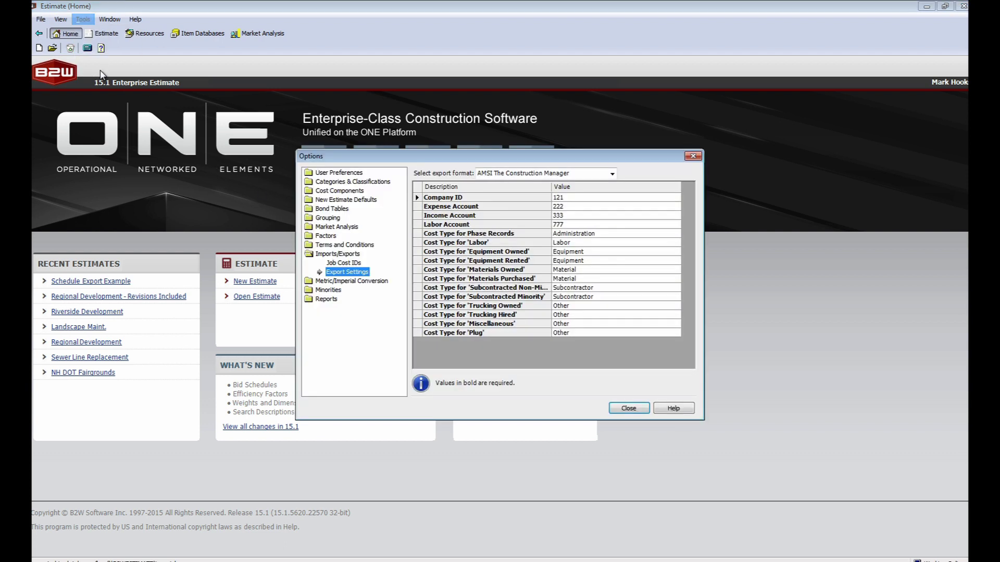
left_click(612, 173)
left_click_drag(613, 190, 612, 208)
scroll(612, 208, "down", 2)
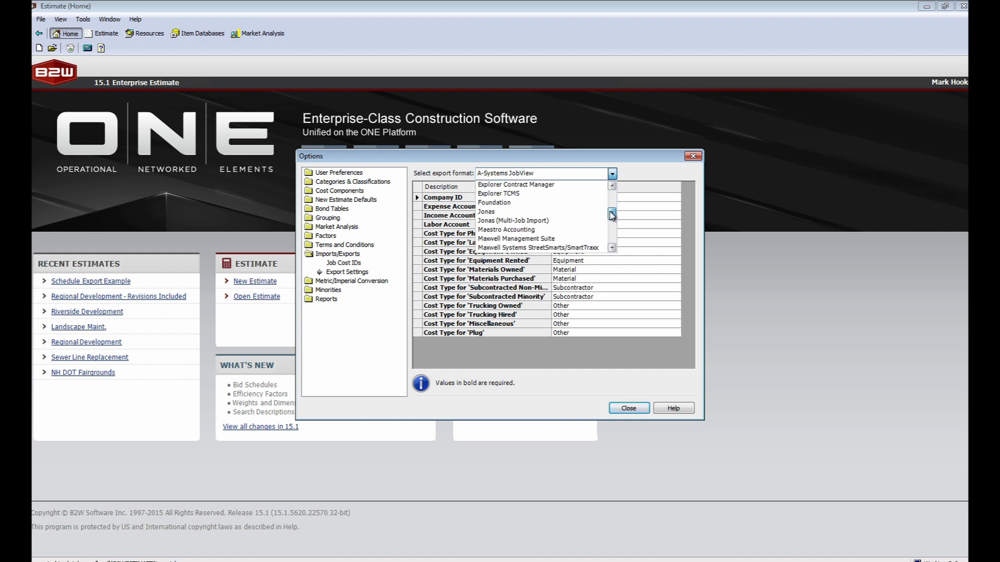
left_click(573, 249)
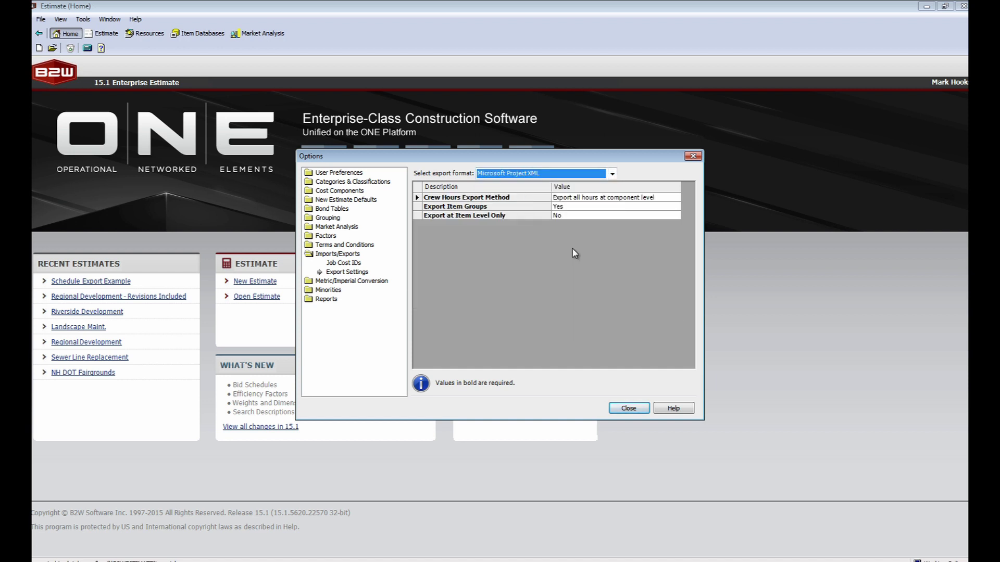
- Keep crew hours at component level, review the item settings, and open Schedule Export Example
left_click(676, 200)
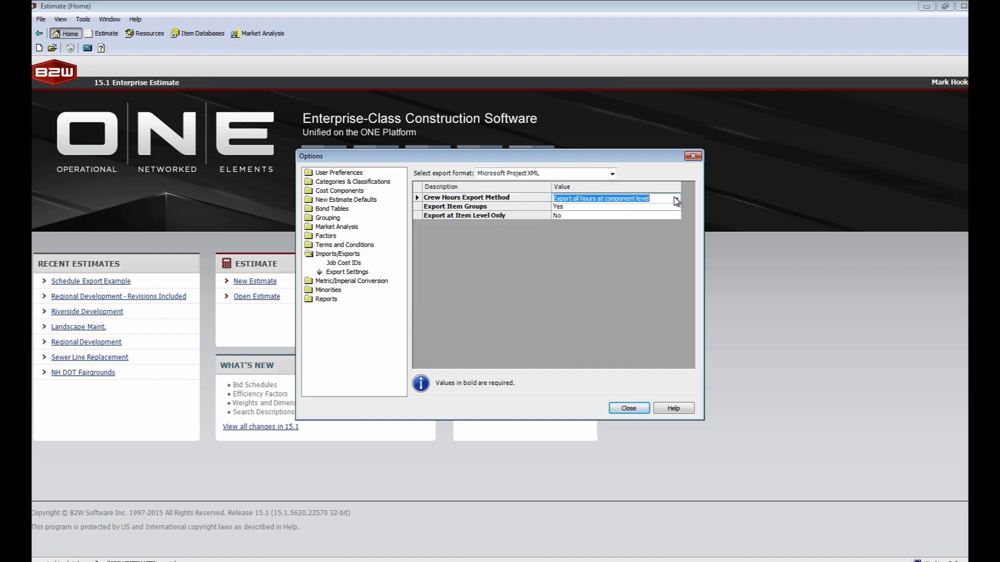
left_click(676, 200)
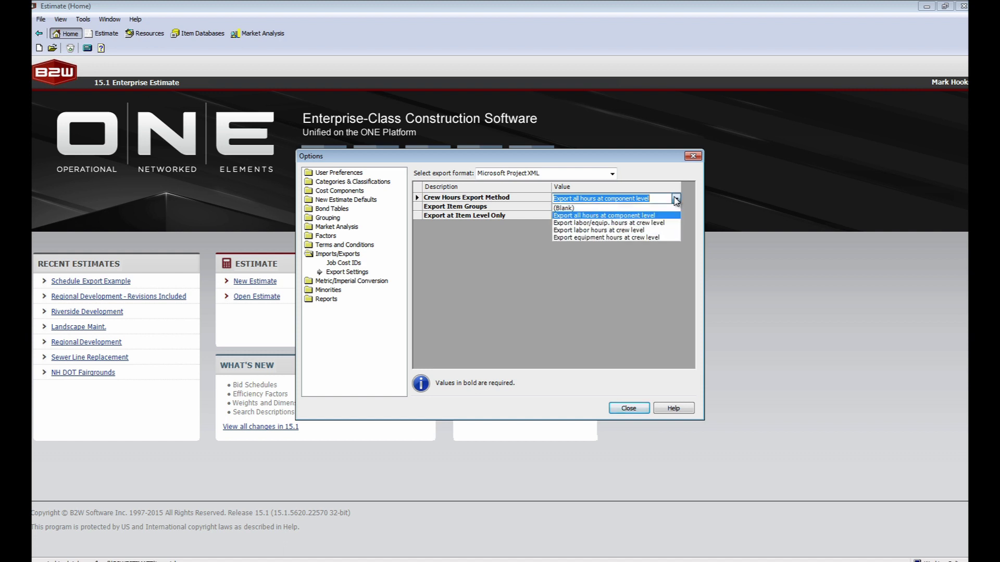
left_click(676, 200)
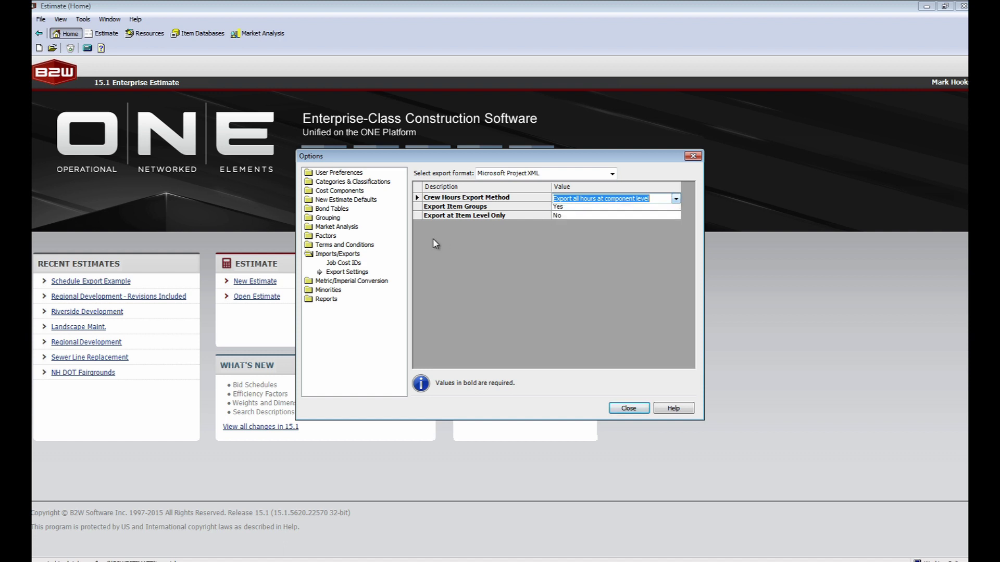
left_click(442, 207)
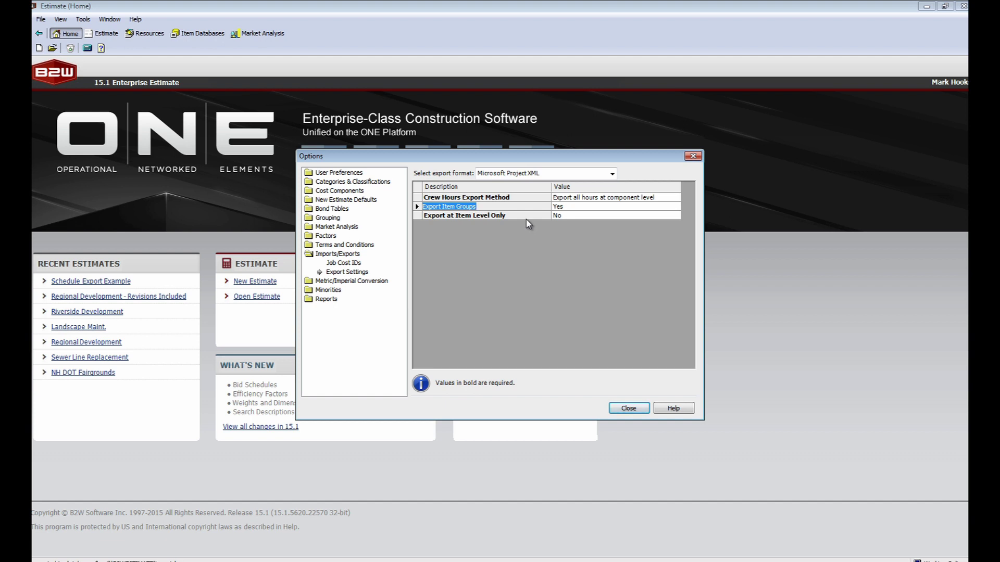
key("Down")
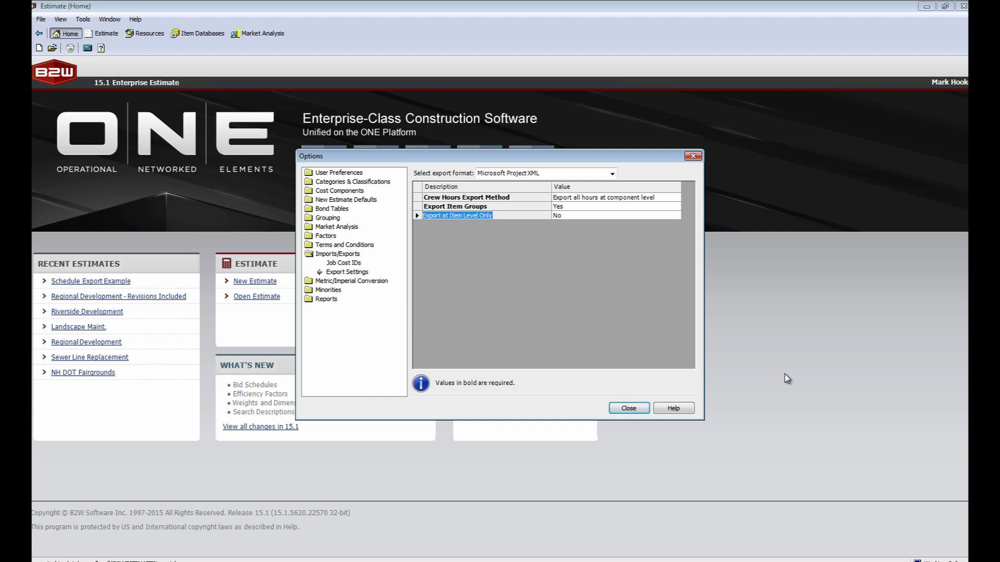
left_click(628, 408)
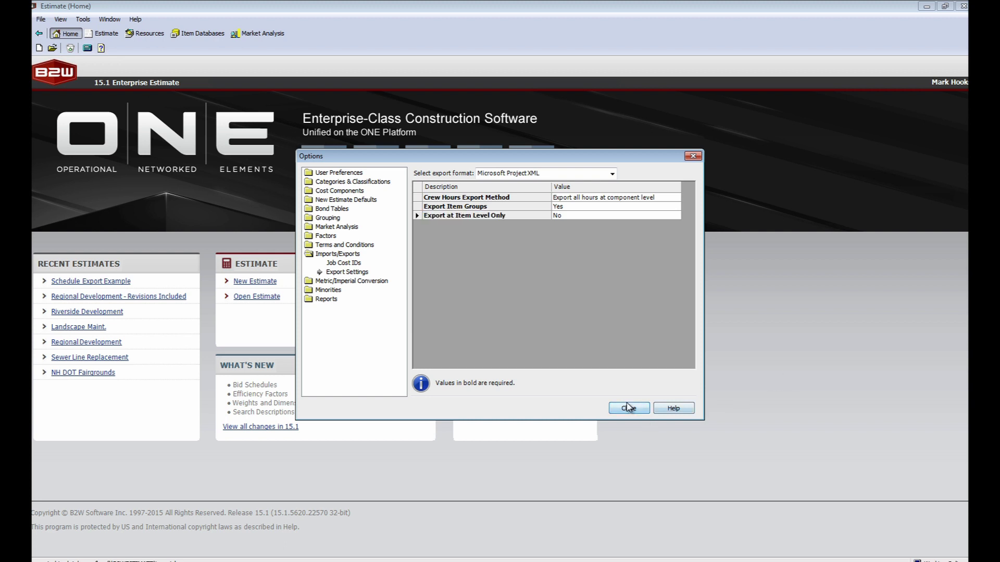
left_click(63, 280)
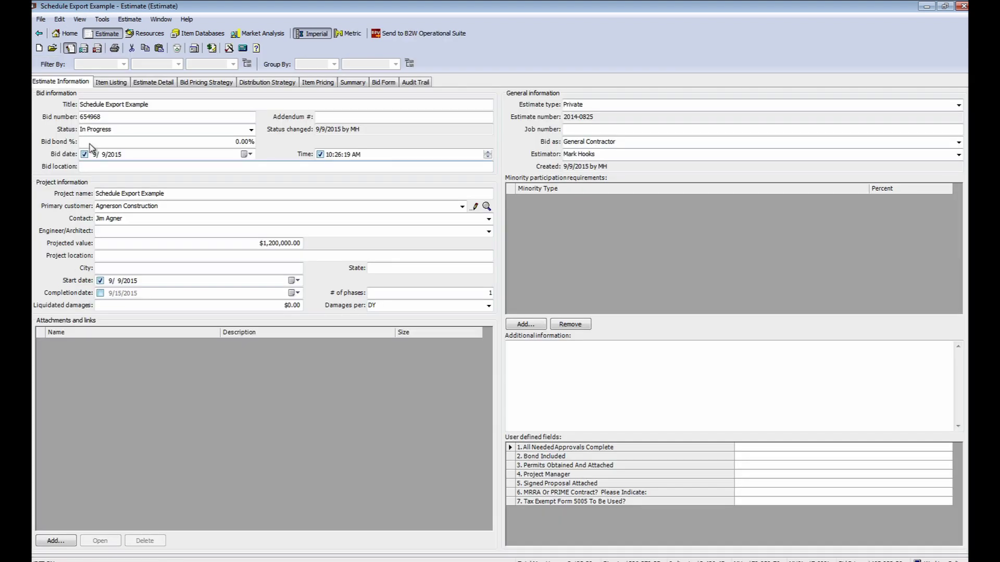
- Export the estimate detail as Microsoft Project XML to Schedule Export Example.xml on the desktop
left_click(102, 20)
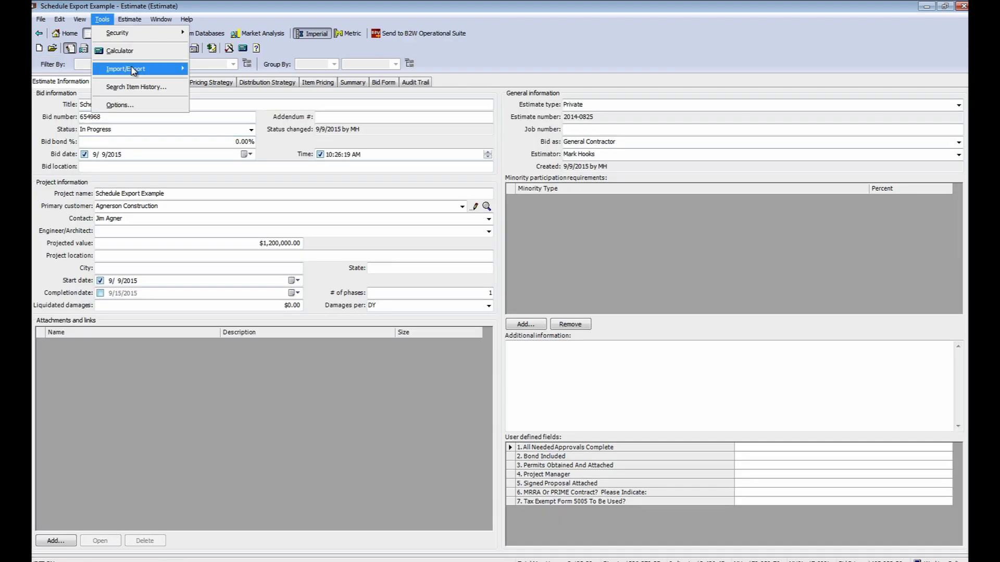
mouse_move(134, 70)
left_click(218, 100)
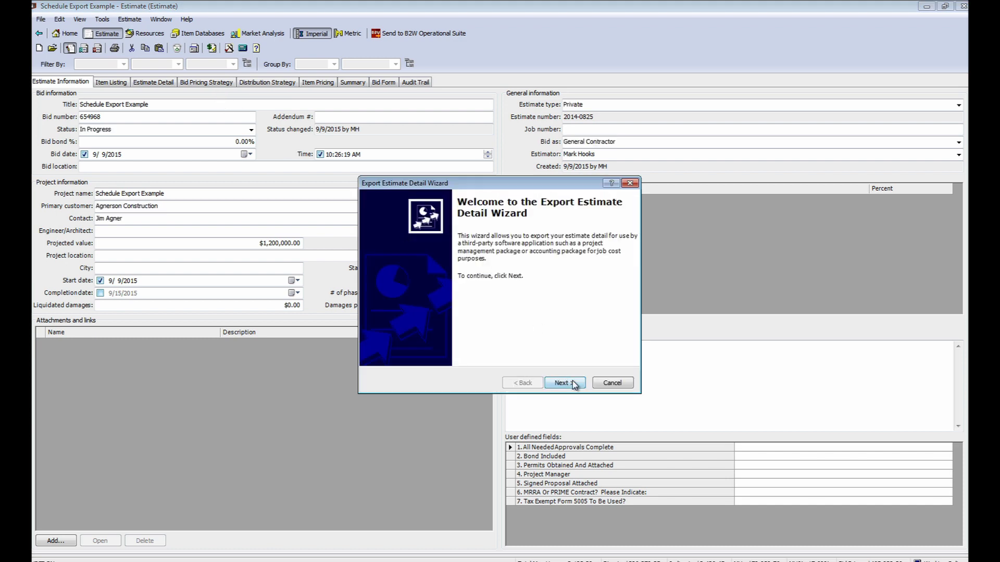
left_click(563, 383)
left_click_drag(629, 321, 630, 307)
left_click(422, 257)
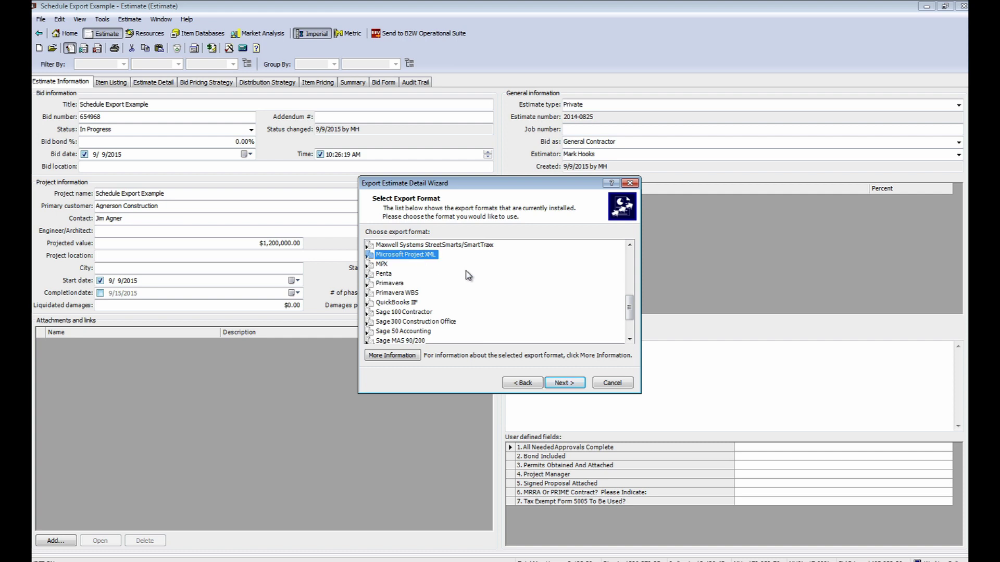
left_click(555, 384)
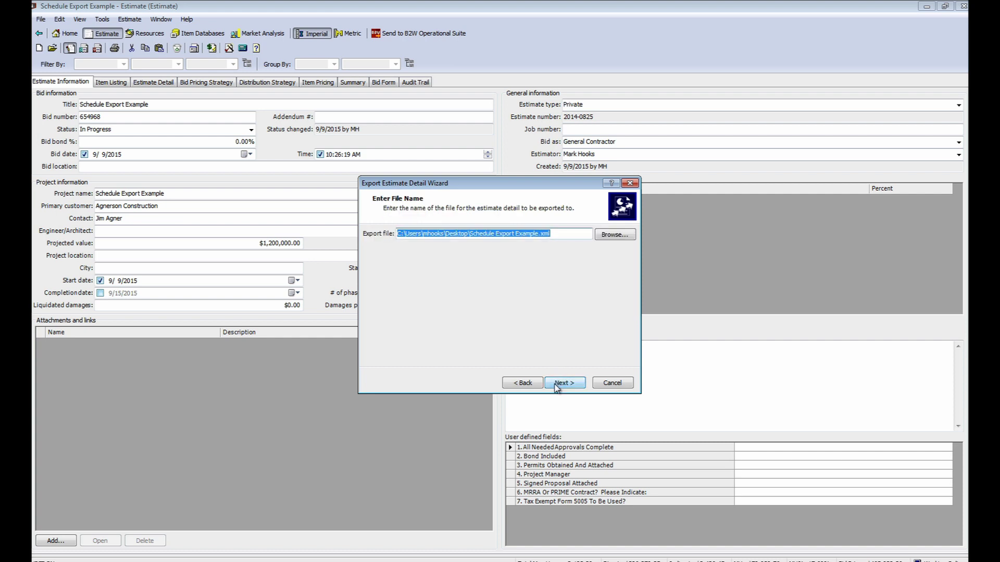
left_click(557, 384)
left_click(556, 385)
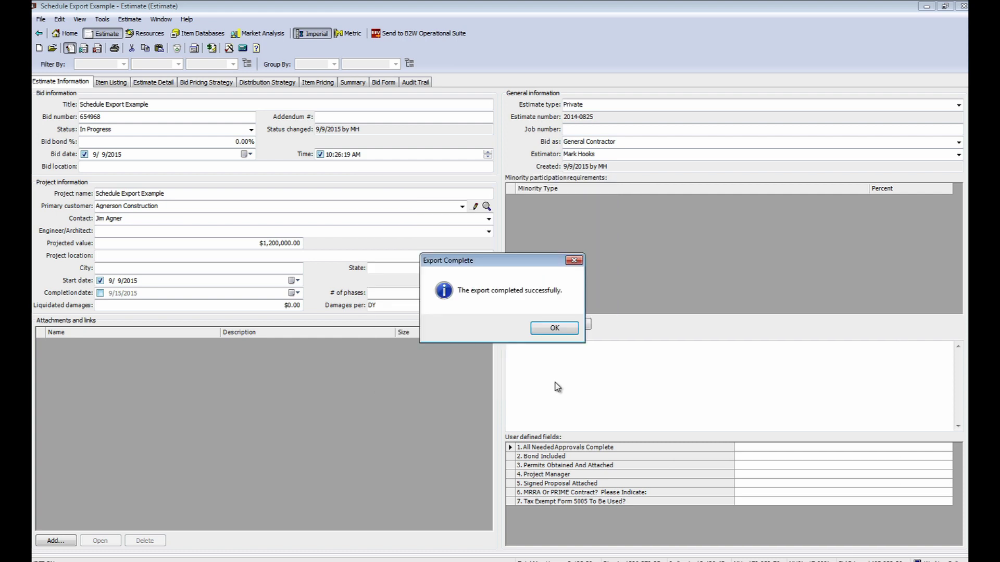
left_click(555, 329)
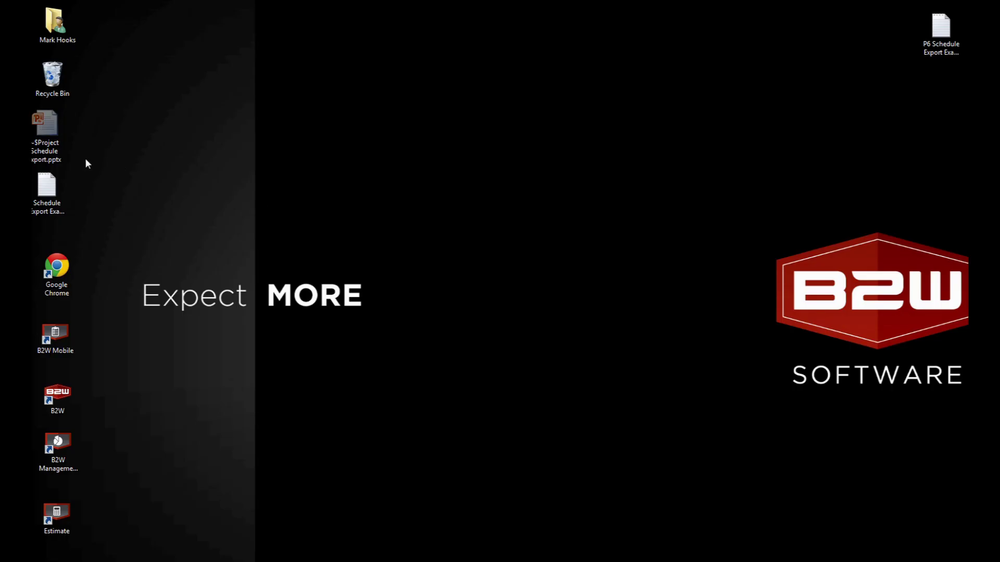
- Move Schedule Export Example.xml on the desktop and open it in Microsoft Project's Import Wizard
left_click(48, 193)
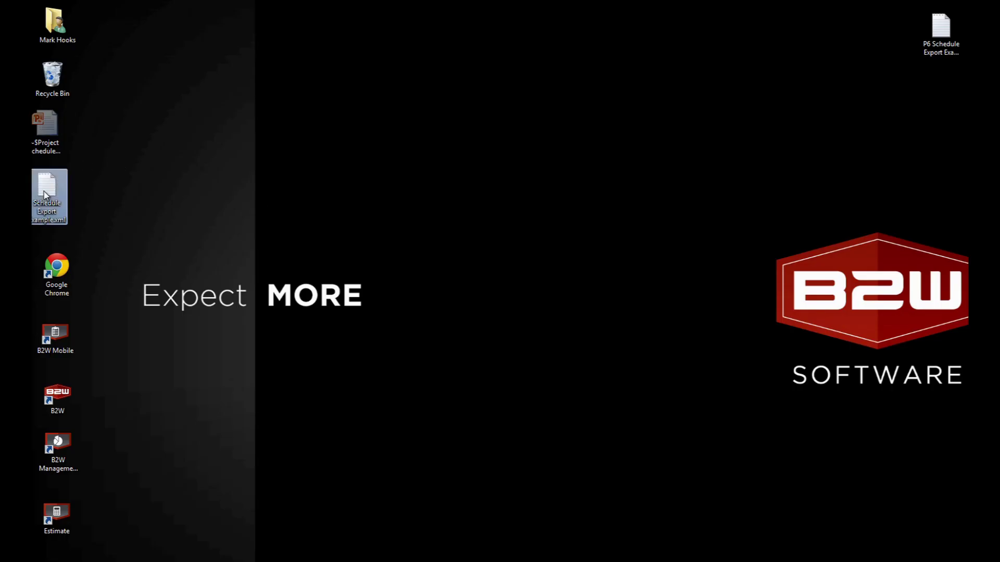
left_click_drag(387, 115, 386, 114)
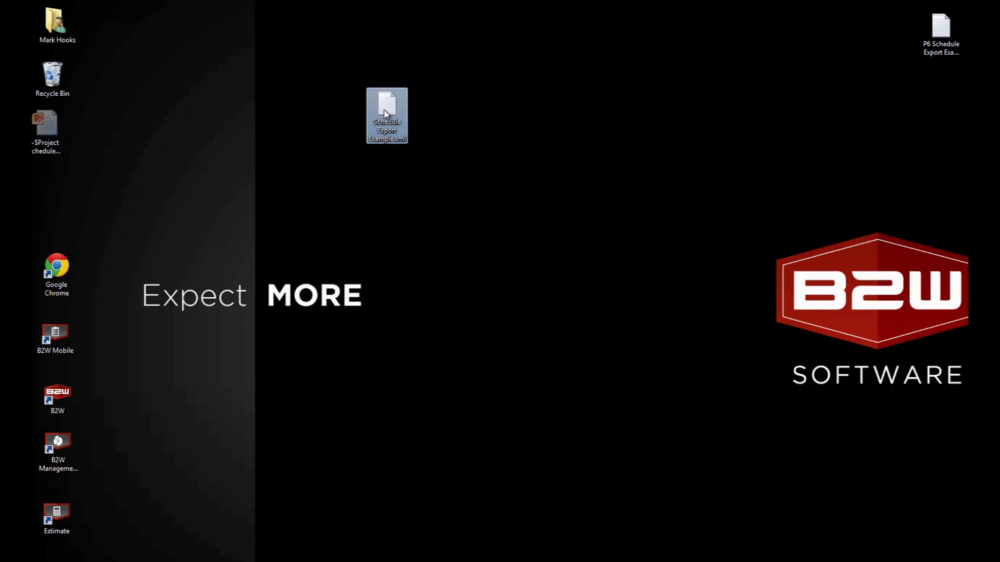
double_click(386, 114)
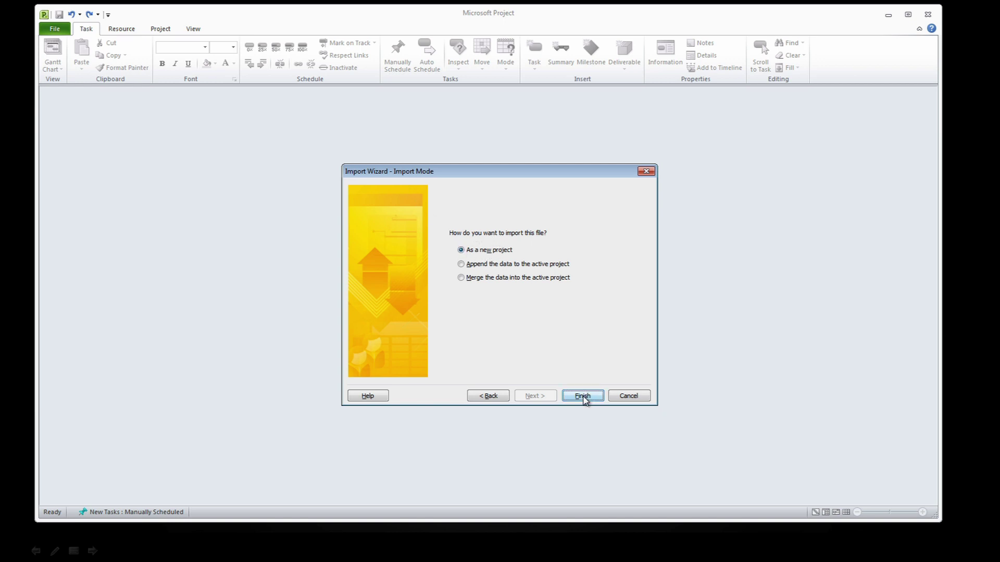
- Import the XML as a new project and view Mobilization Crew's resource assignments
left_click(583, 397)
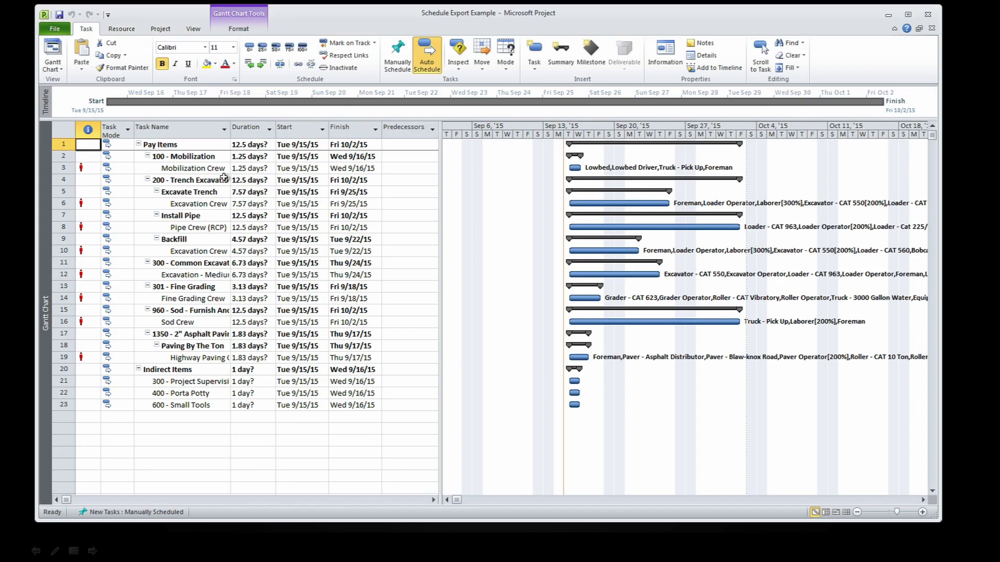
left_click(208, 170)
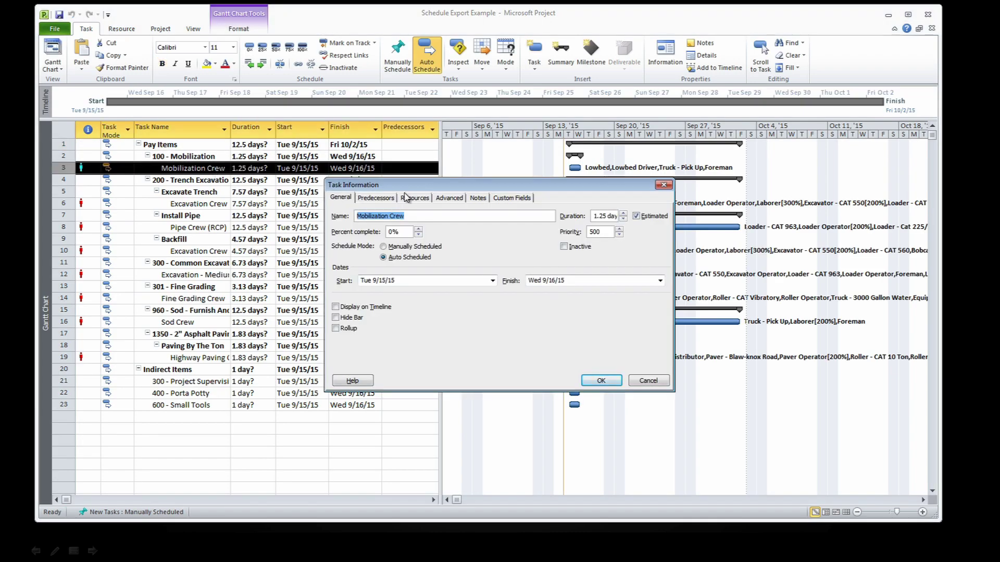
left_click(415, 197)
- Review the task's resource costs, then widen the table to show the Resource Names column
left_click_drag(456, 189, 609, 267)
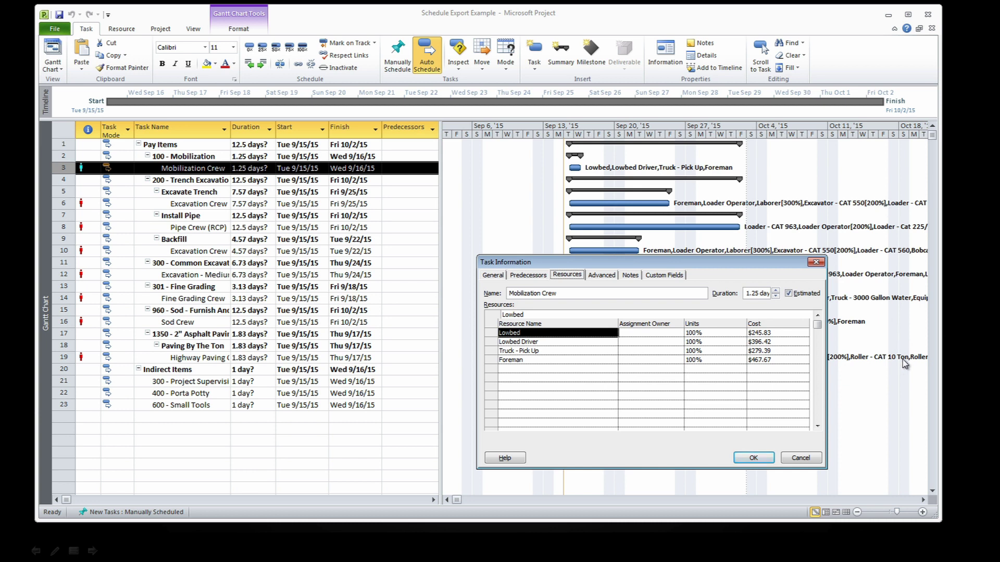
left_click(815, 458)
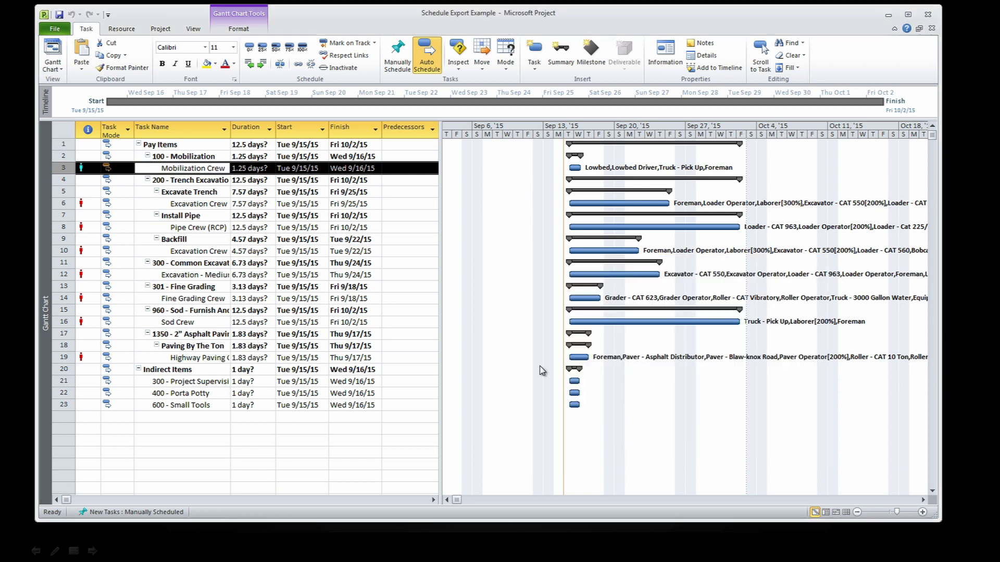
left_click_drag(437, 338, 573, 291)
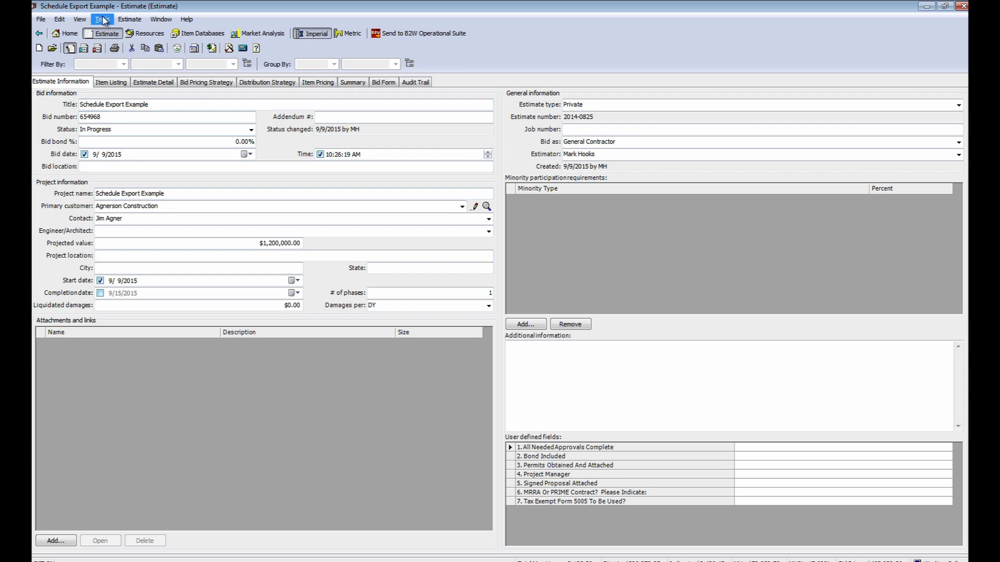
- Re-export the estimate detail in Primavera format, overwriting Schedule Export Example.xml
left_click(102, 19)
mouse_move(122, 71)
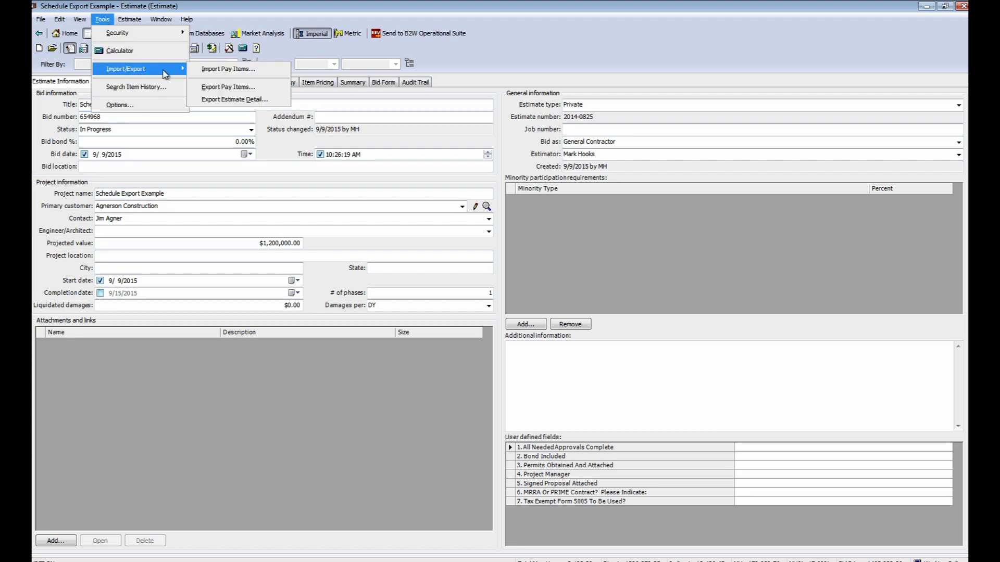
left_click(236, 99)
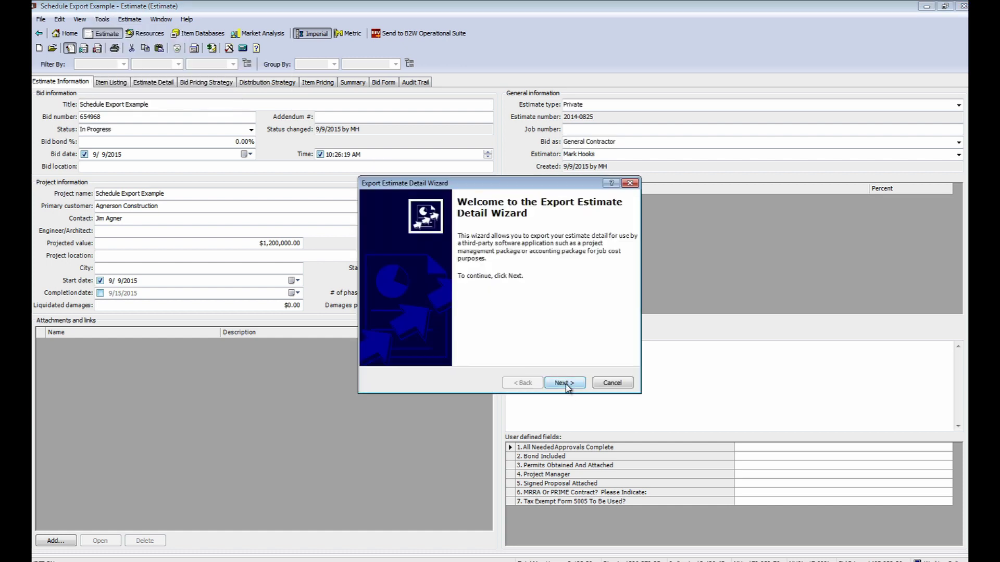
left_click(565, 384)
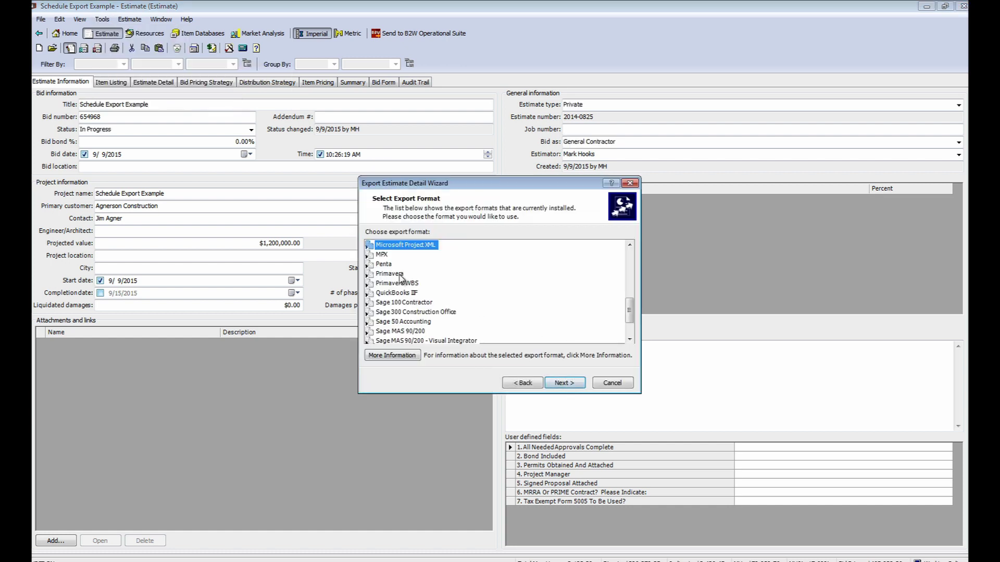
left_click(400, 275)
left_click(562, 384)
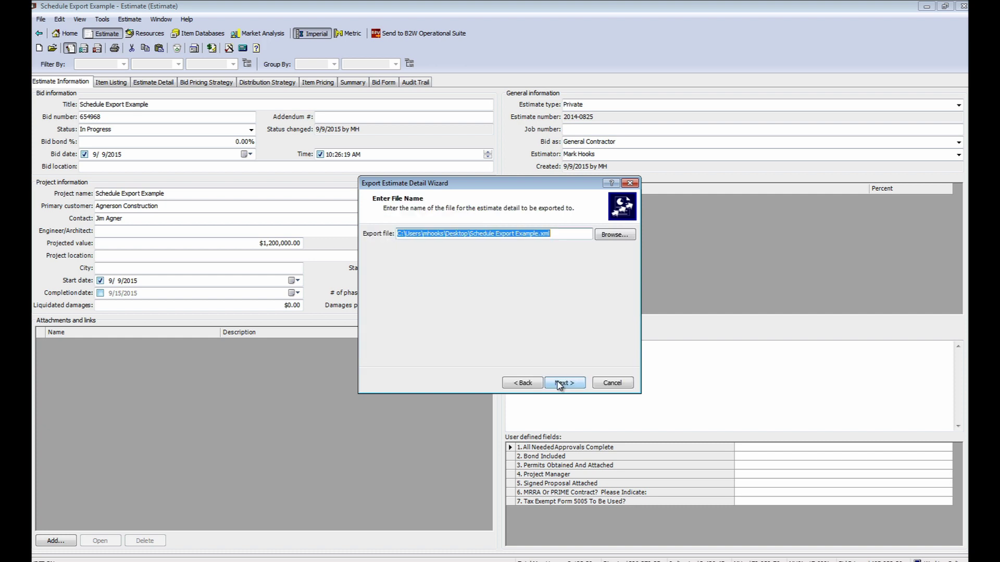
left_click(560, 384)
left_click(551, 337)
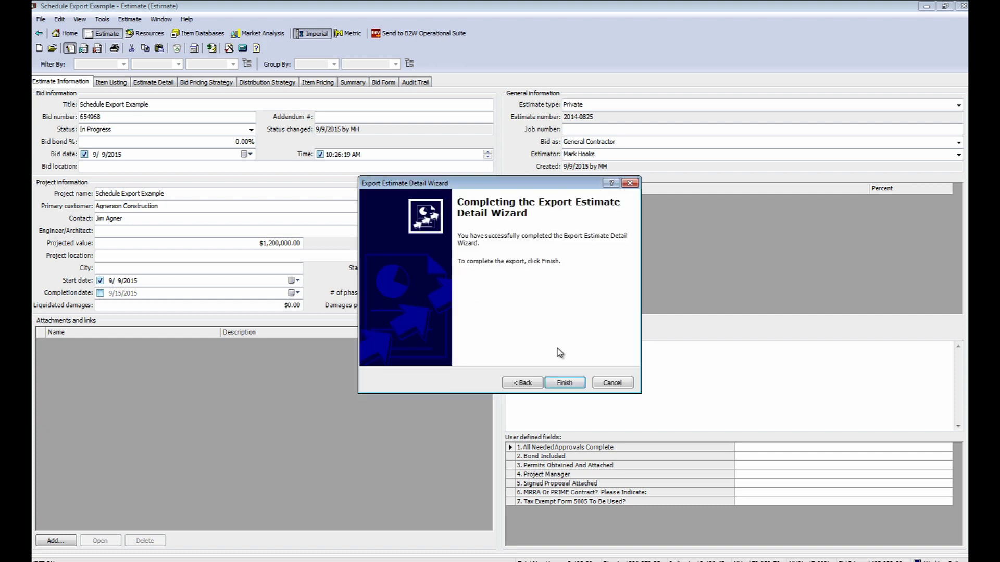
left_click(563, 384)
left_click(556, 334)
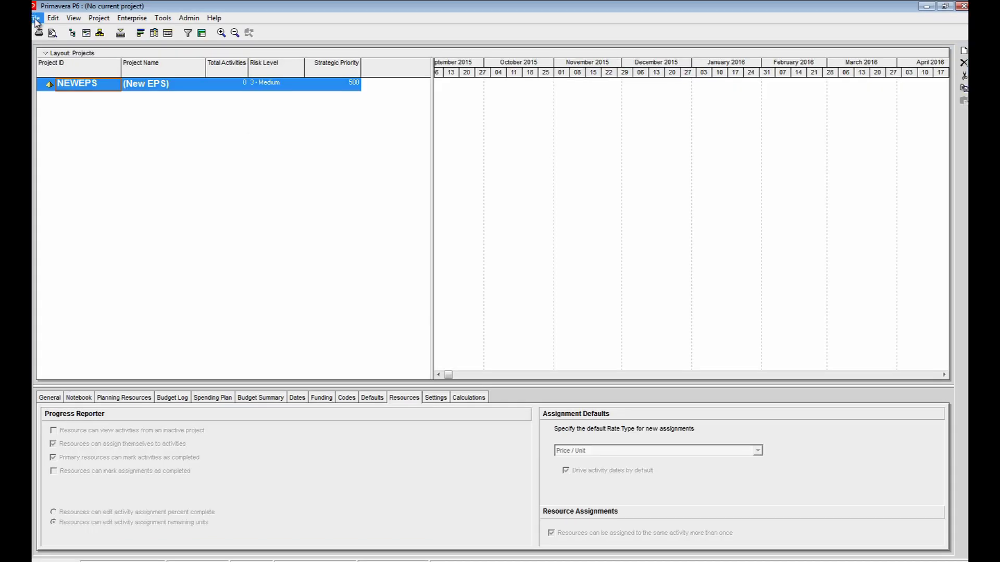
- Set up a Primavera PM (XML) import of the exported file with default project options
left_click(35, 17)
left_click(50, 126)
left_click(409, 294)
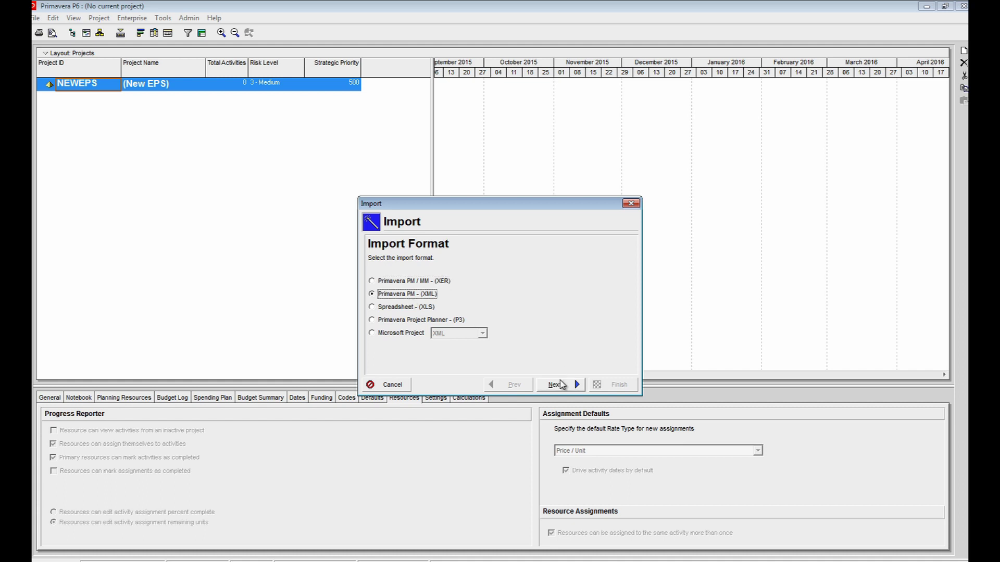
left_click(561, 384)
left_click(560, 384)
left_click(559, 384)
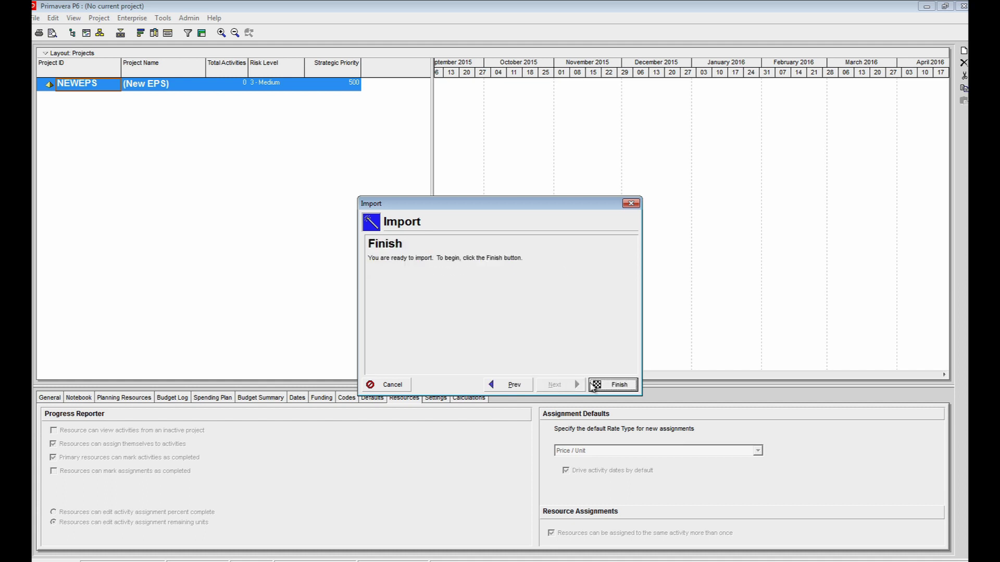
- Run the import without viewing the log and bring up actions for the Schedule Export Example project
left_click(610, 385)
left_click(517, 322)
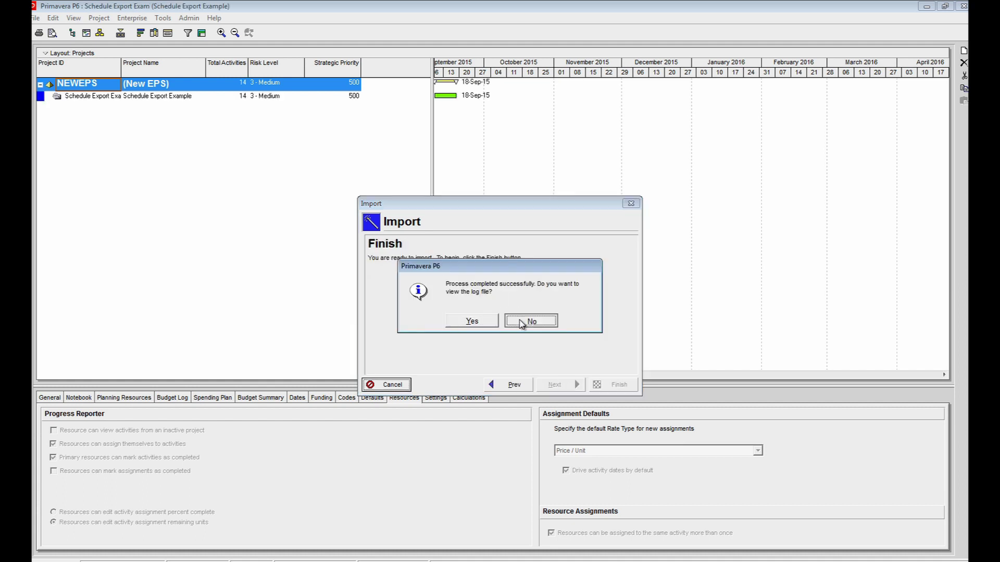
left_click(129, 99)
right_click(129, 99)
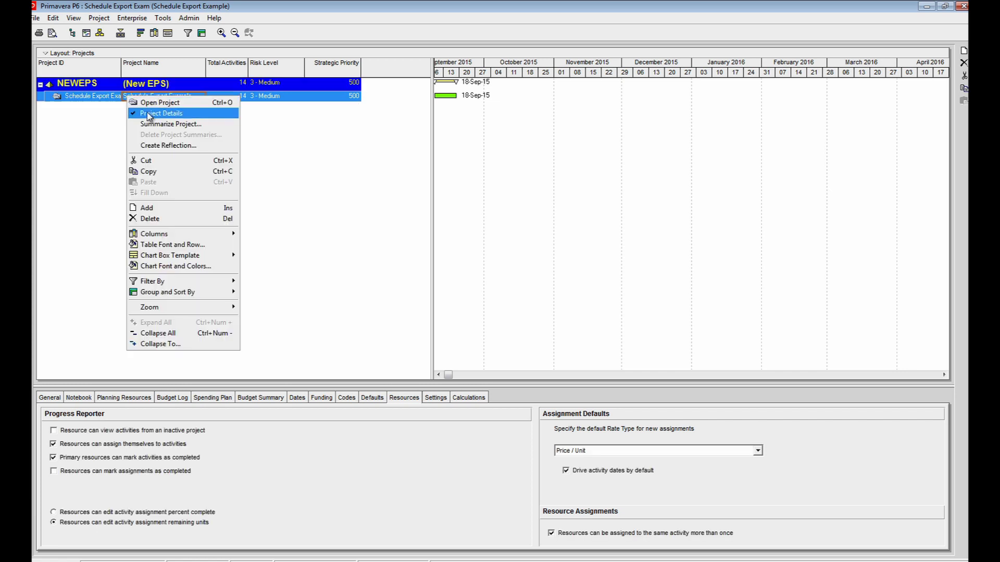
- Open the activities, enlarge the table, and check resources of Mobilization, Excavation and Pipe Crew (RCP)
left_click(160, 103)
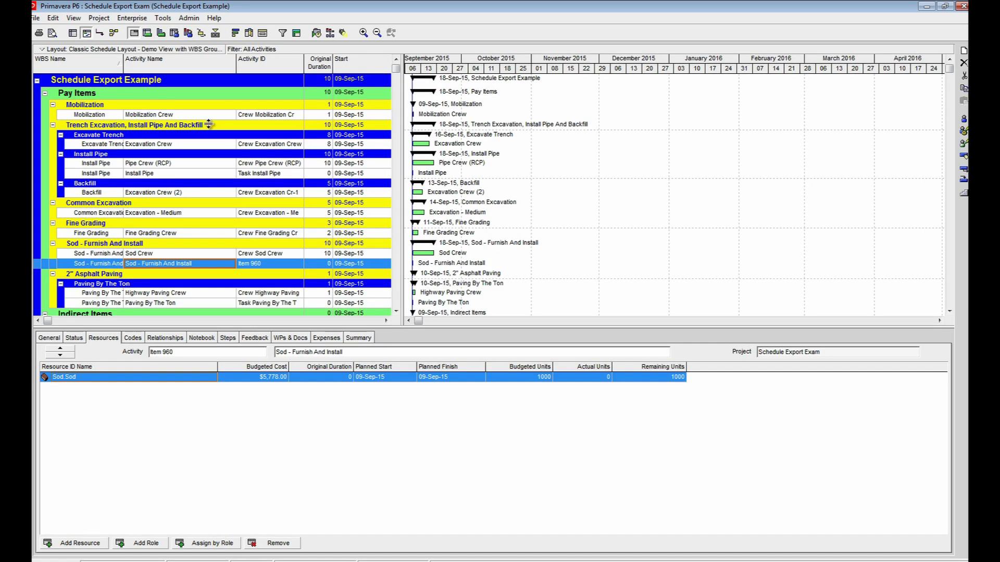
left_click_drag(355, 327, 354, 358)
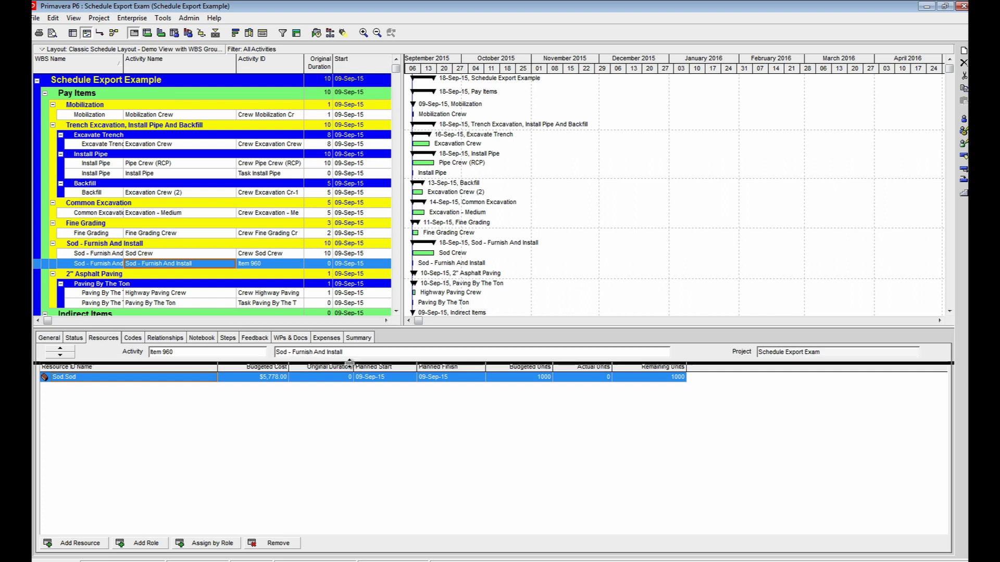
left_click(172, 115)
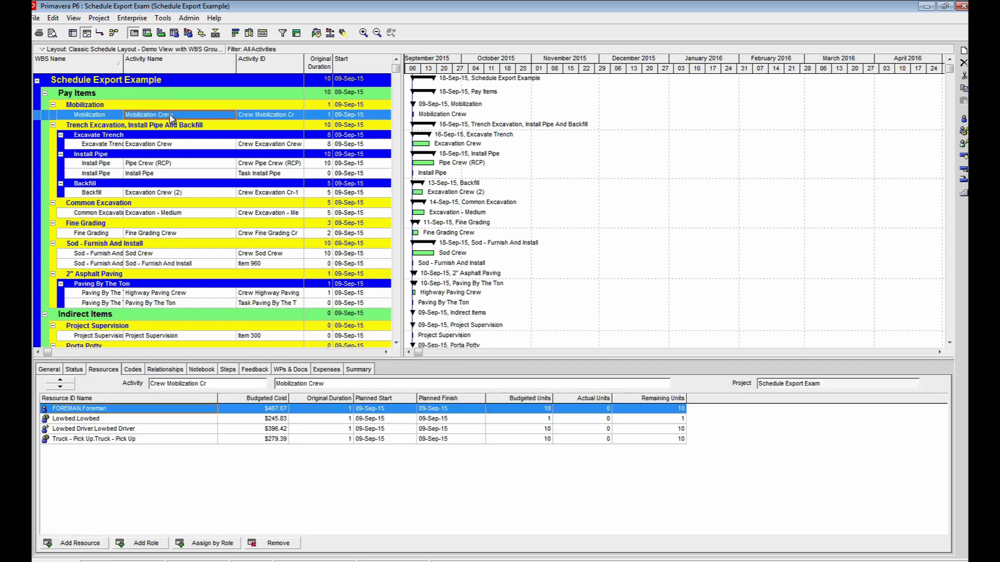
left_click(162, 146)
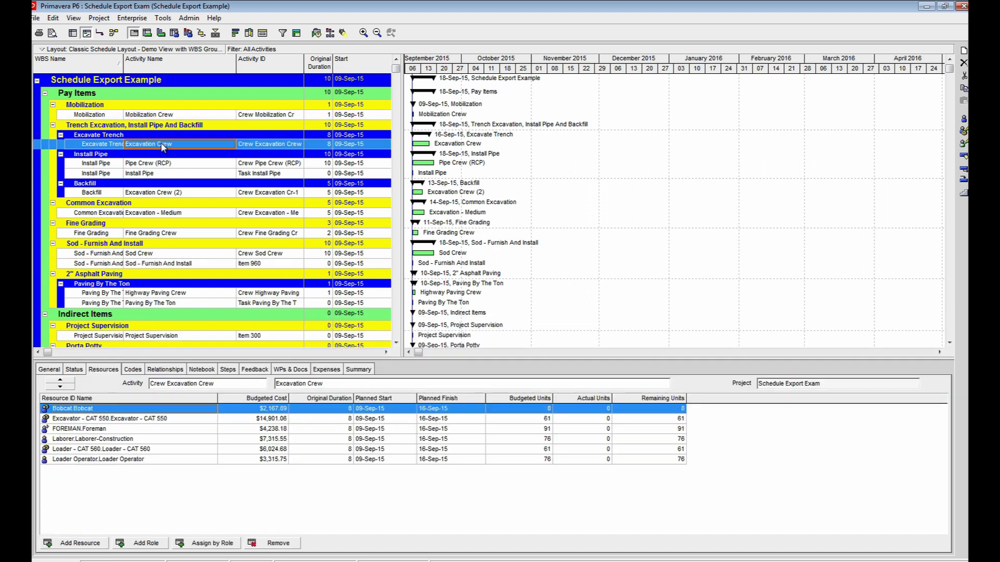
left_click(161, 164)
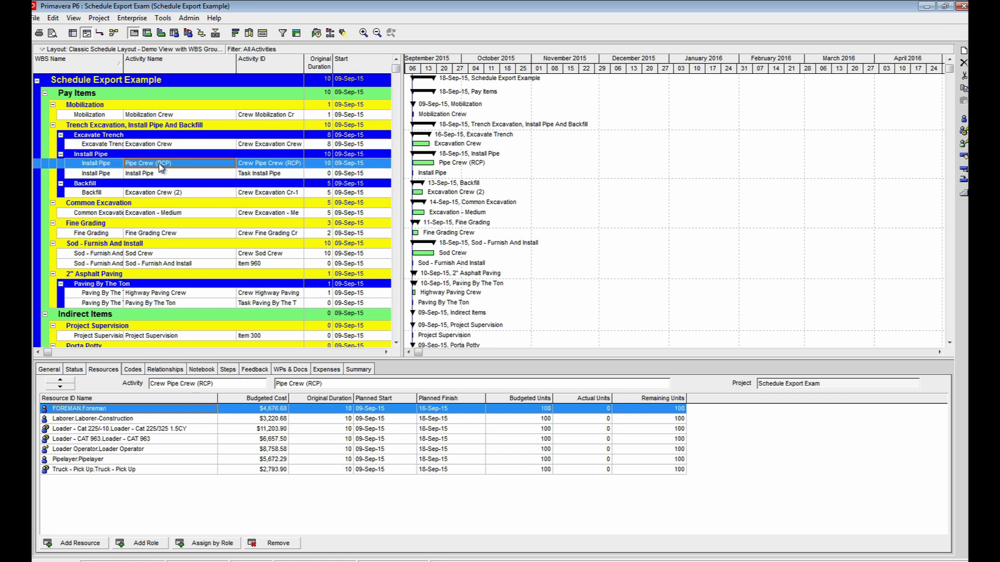